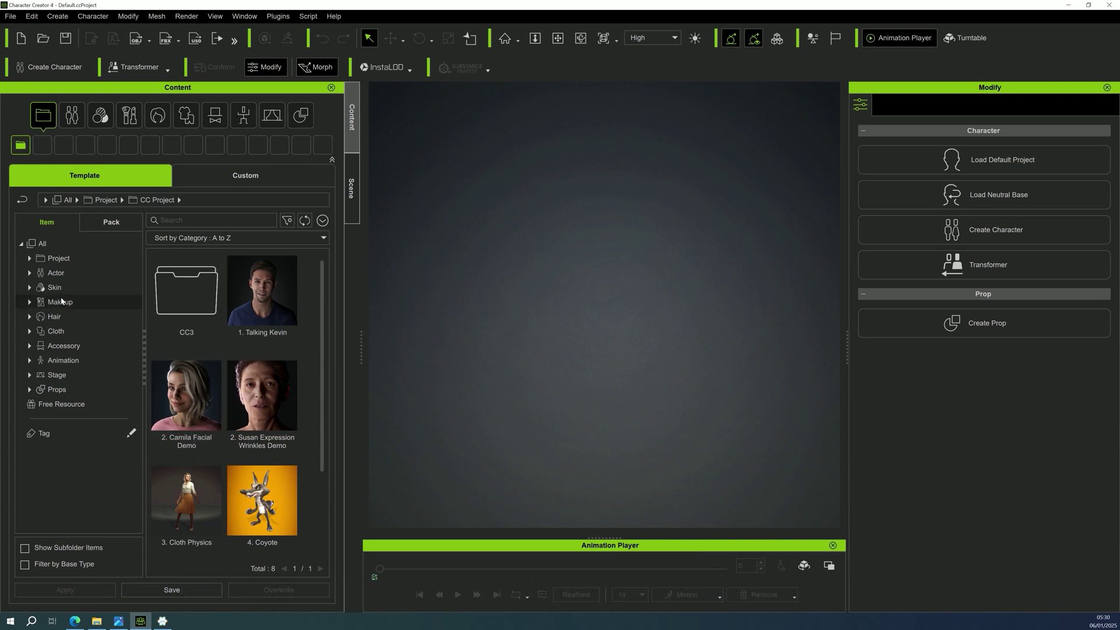
Load the CC3_Base Female character from the Actor, Character, Base, CC3+ templates
left_click(63, 275)
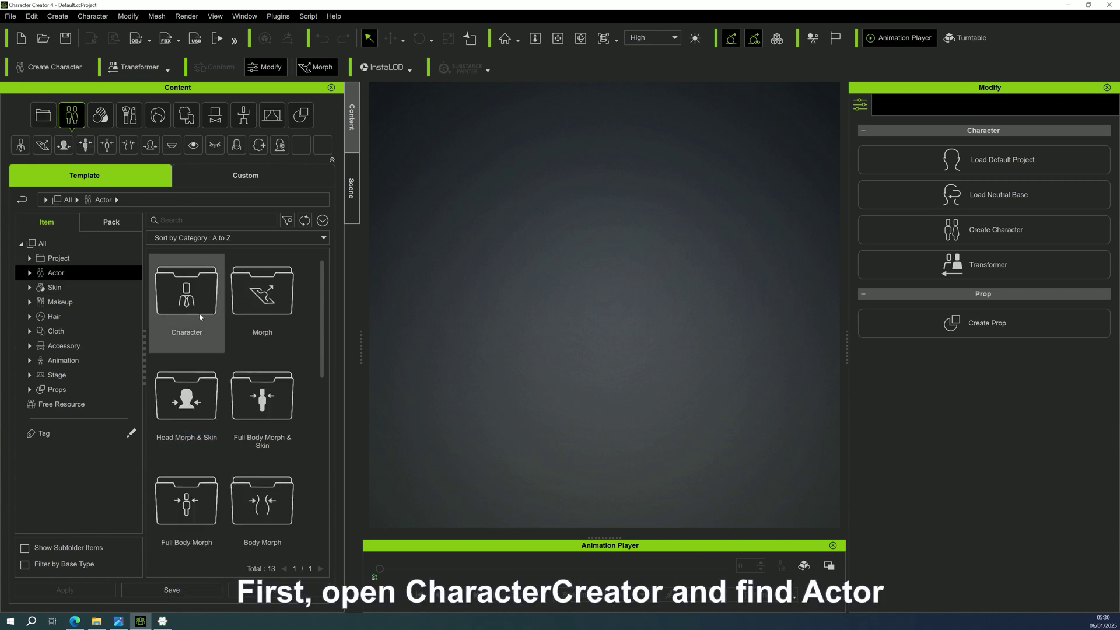
double_click(188, 302)
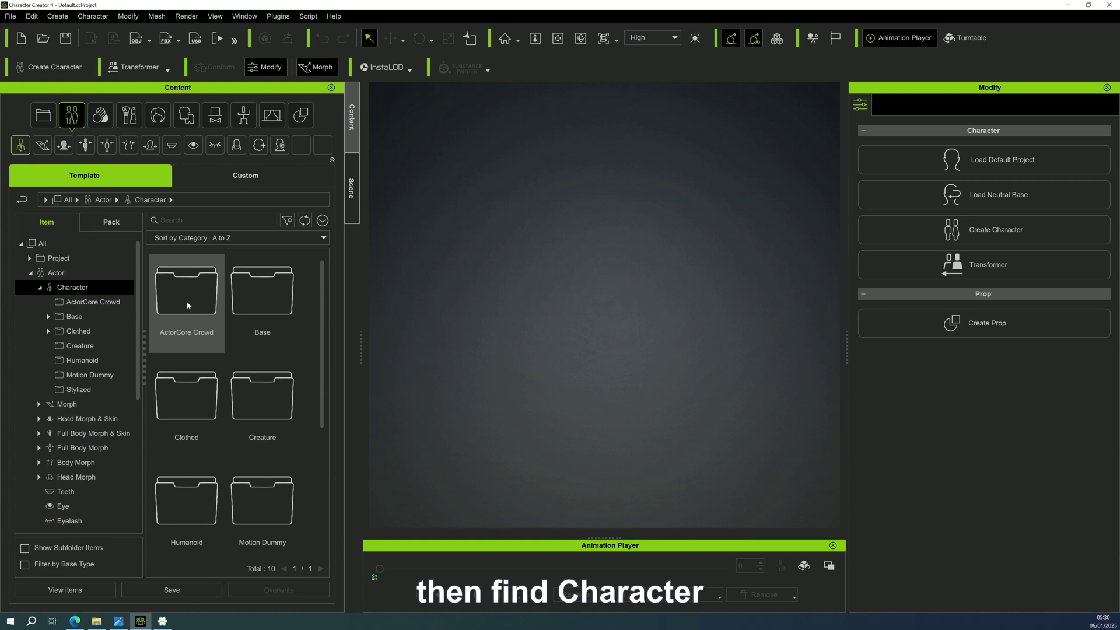
double_click(253, 295)
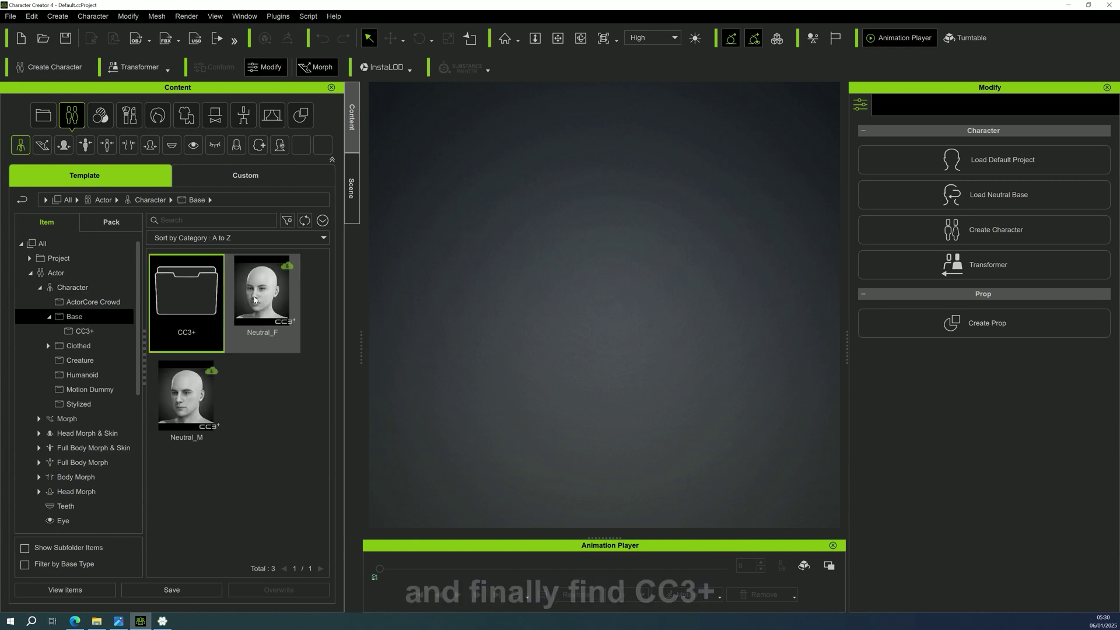
double_click(176, 299)
left_click(183, 404)
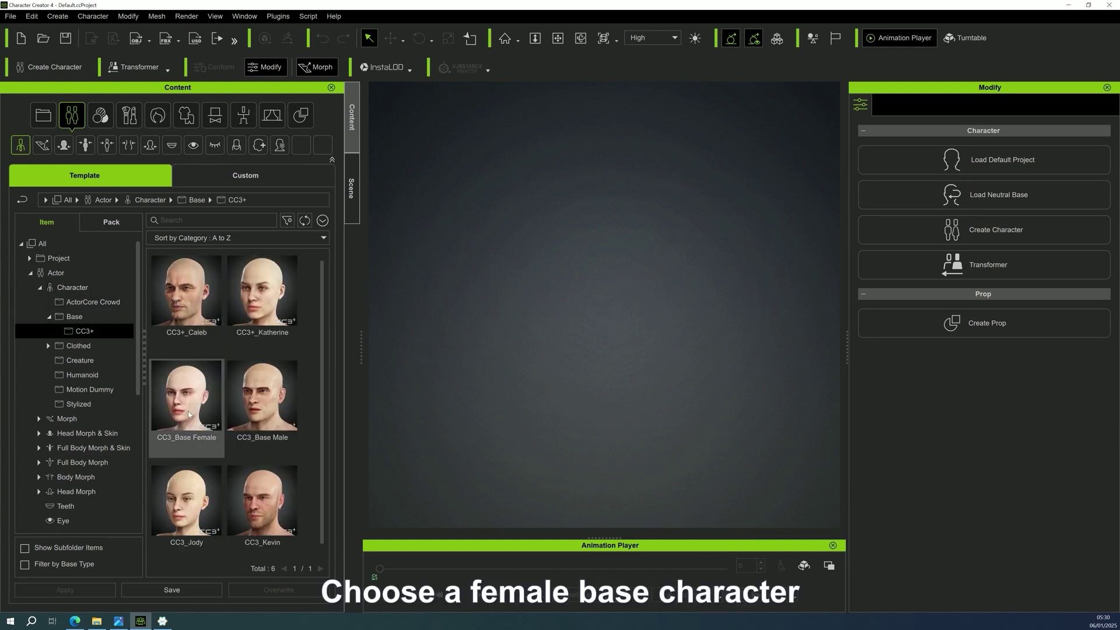
double_click(184, 407)
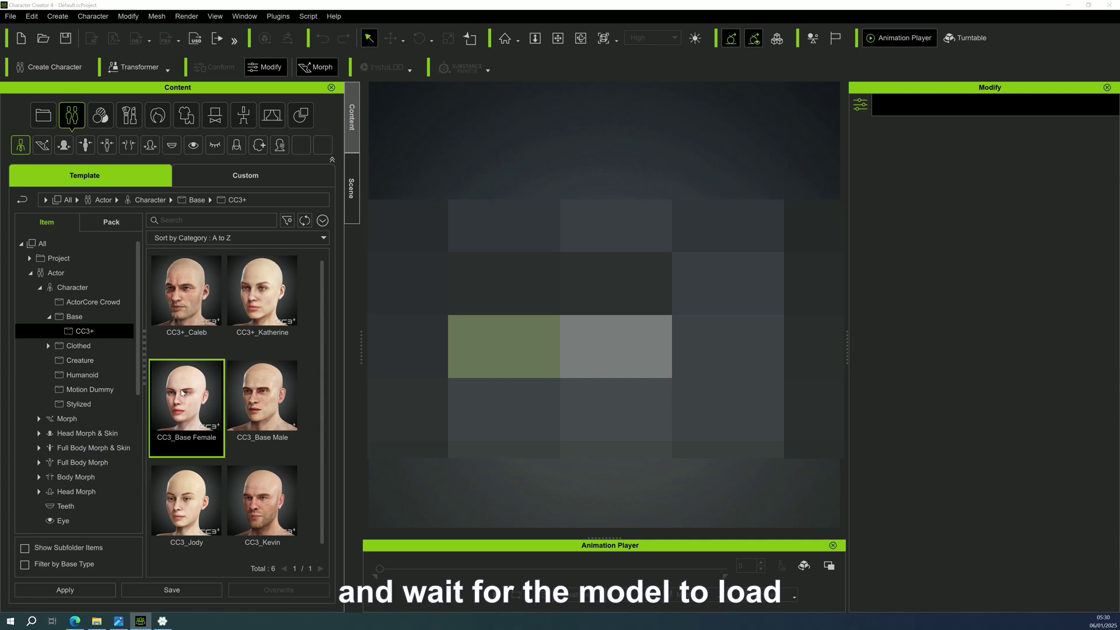
scroll(732, 184, "up", 5)
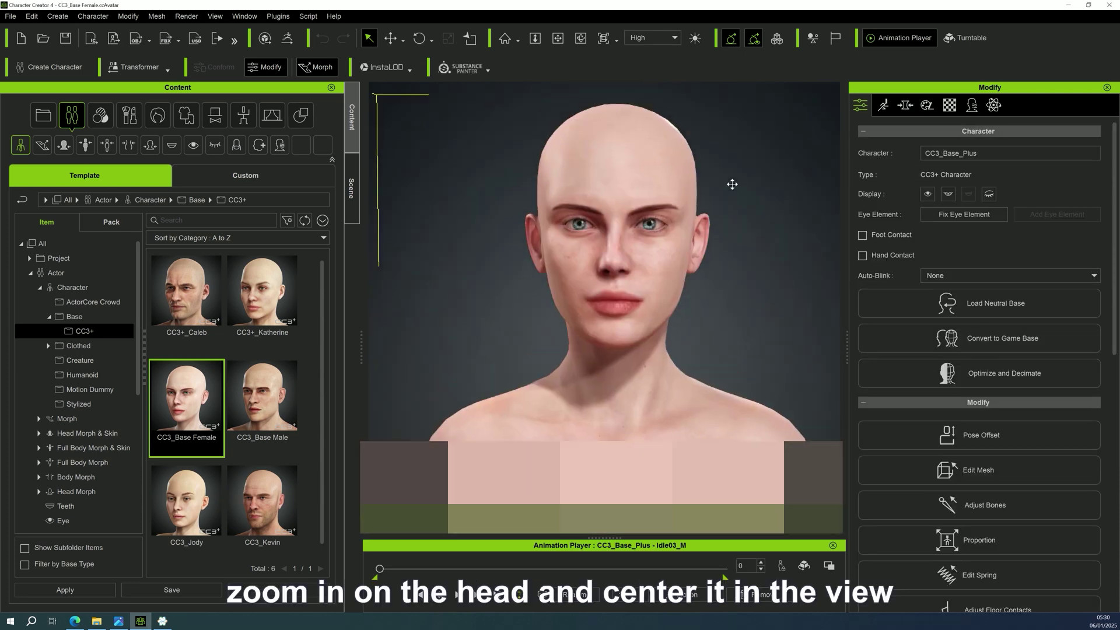
middle_click_drag(732, 184, 735, 205)
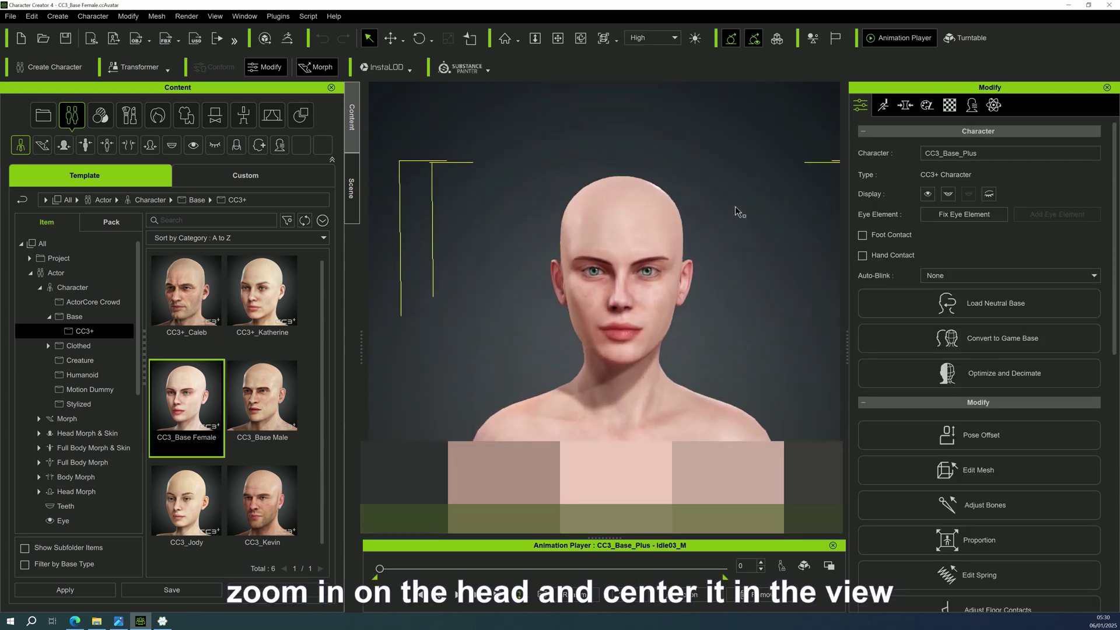
scroll(735, 206, "down", 2)
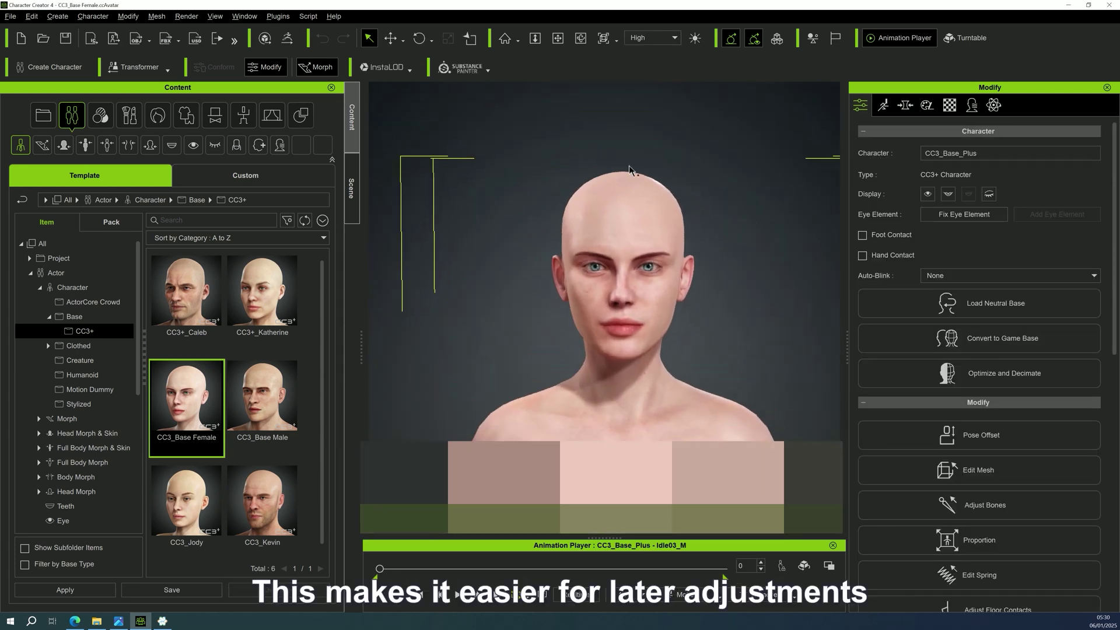
middle_click_drag(628, 169, 728, 192)
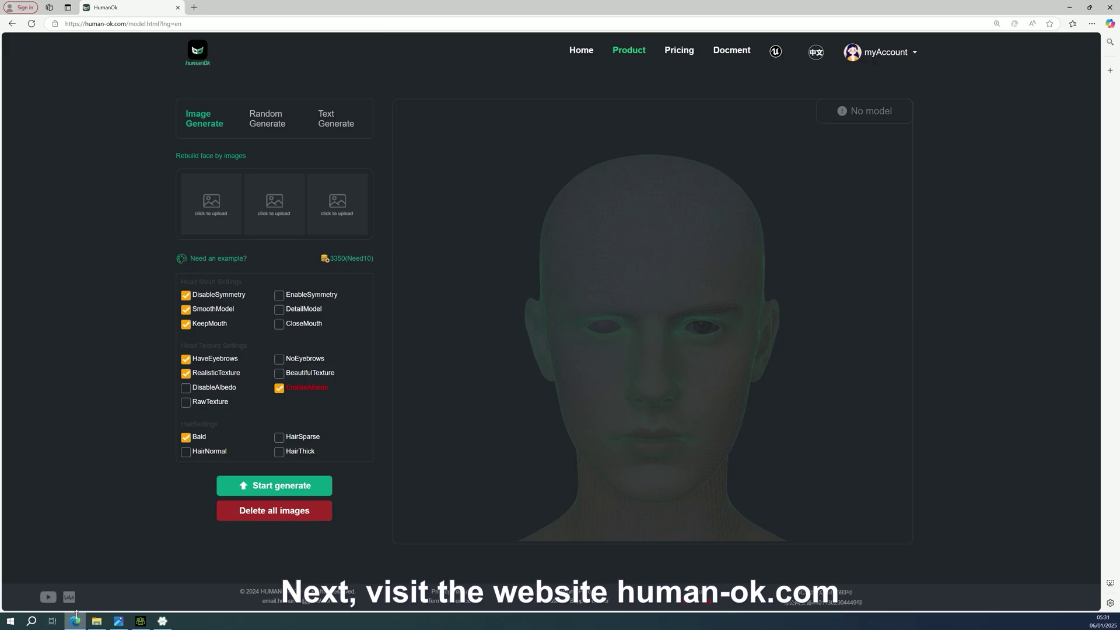
Switch to the HumanOk website, upload image005.png as the face image, and generate the head model with the HairThick setting
left_click(199, 200)
left_click(525, 68)
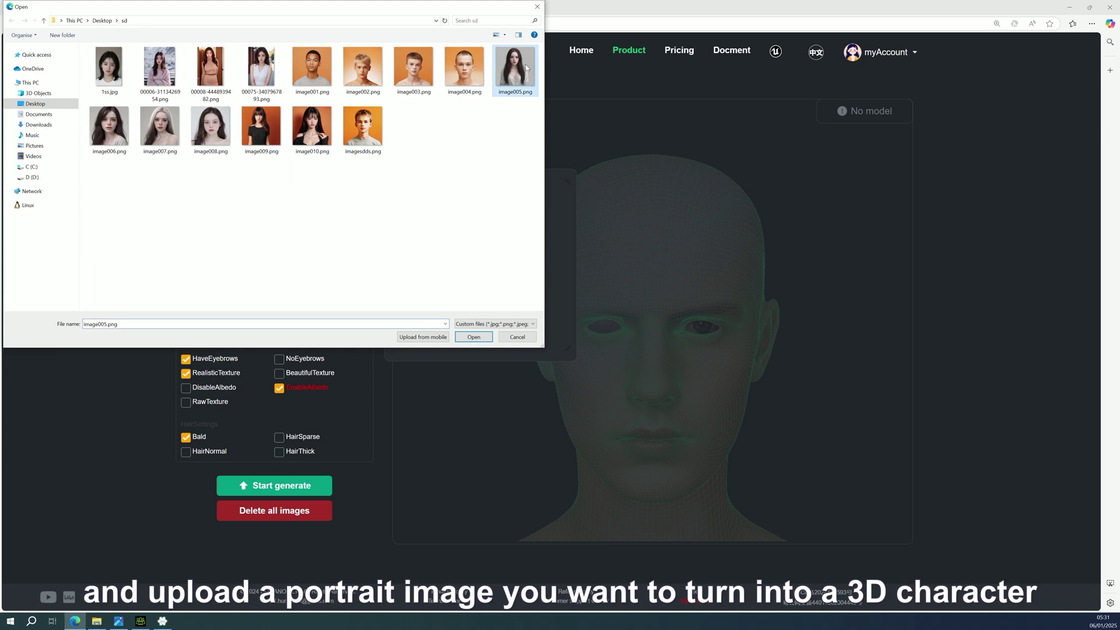
left_click(475, 336)
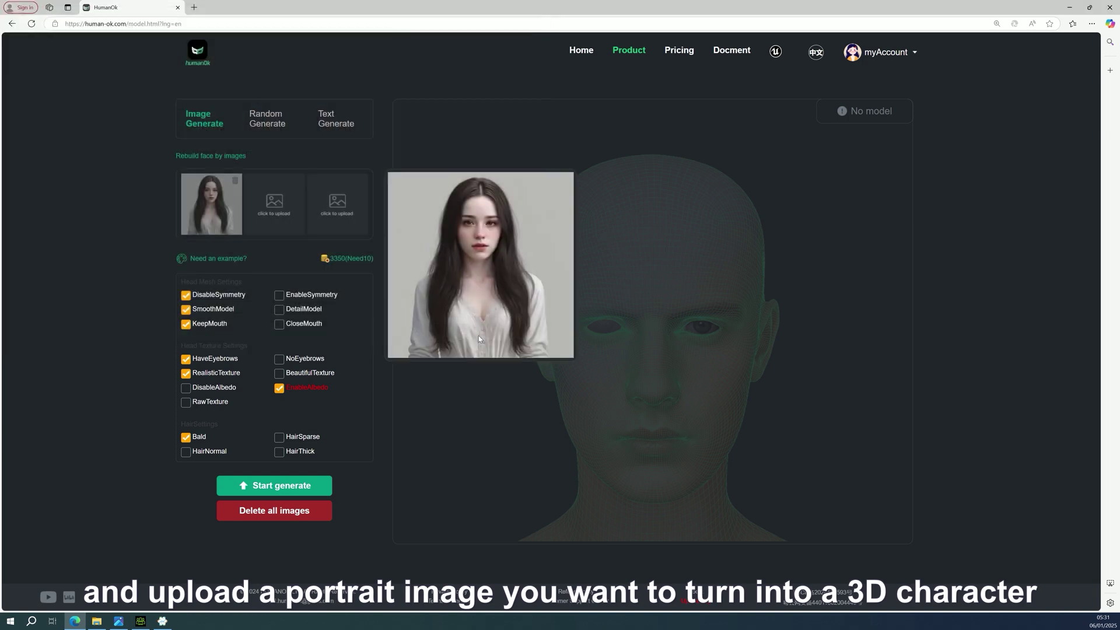
left_click(278, 452)
left_click(274, 485)
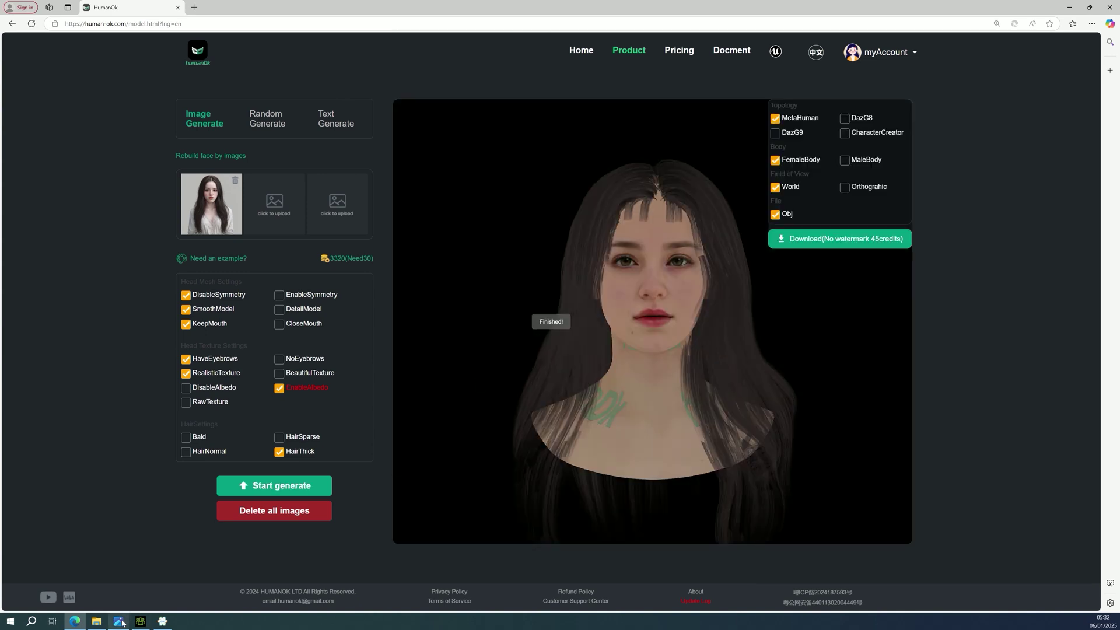
Place the image005.png portrait beside the generated head to compare the likeness
left_click(118, 621)
left_click_drag(828, 121, 268, 86)
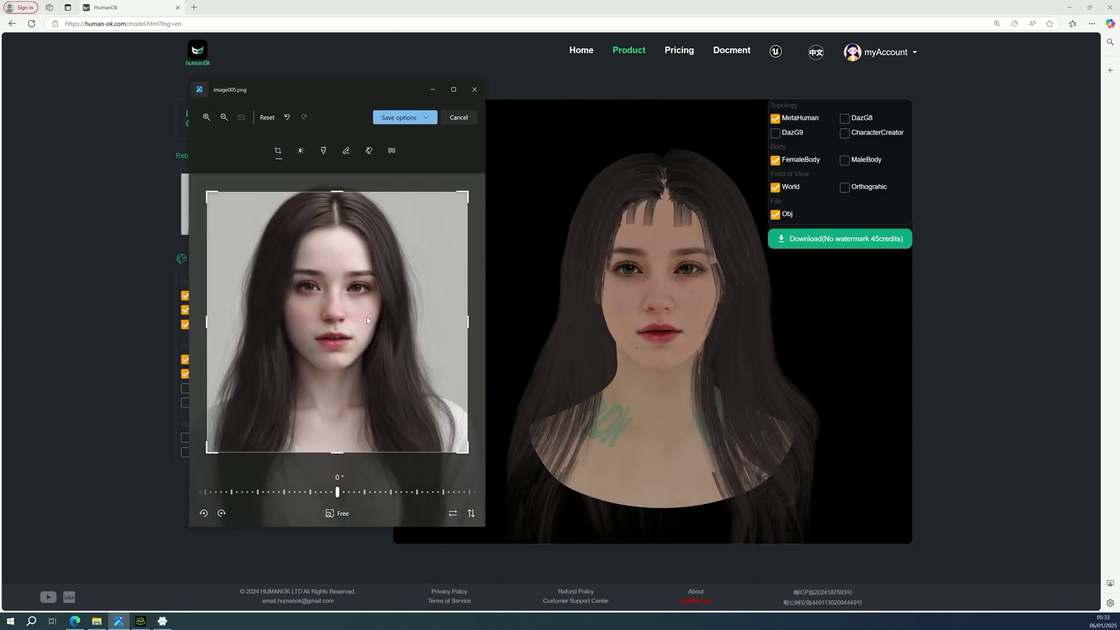
Download the generated model with the CharacterCreator topology and Orthograhic field of view
left_click(846, 134)
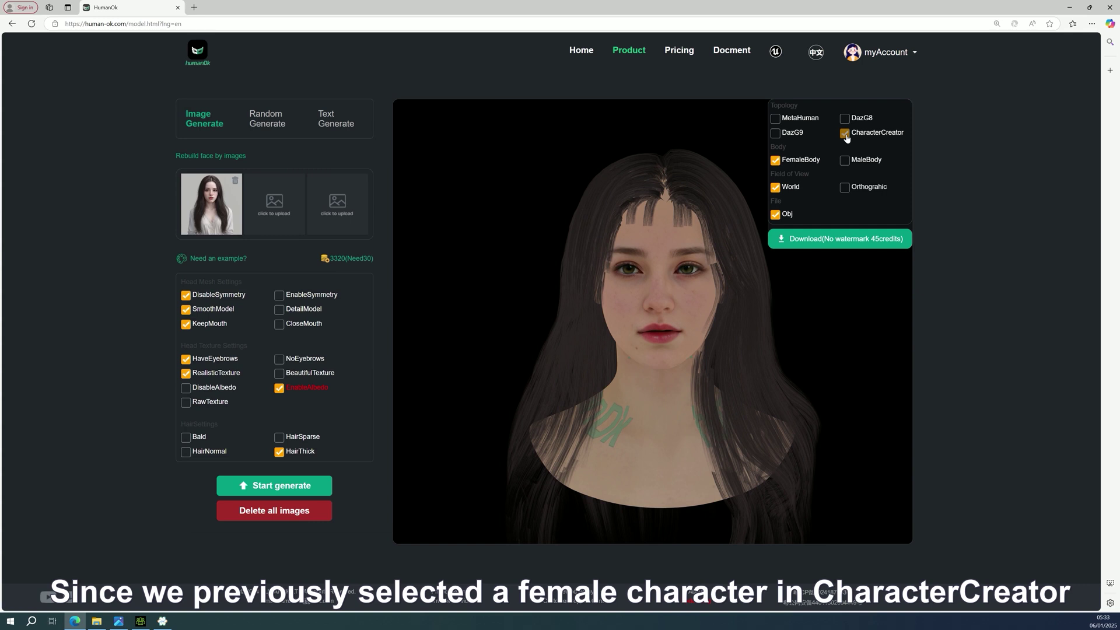
left_click(844, 188)
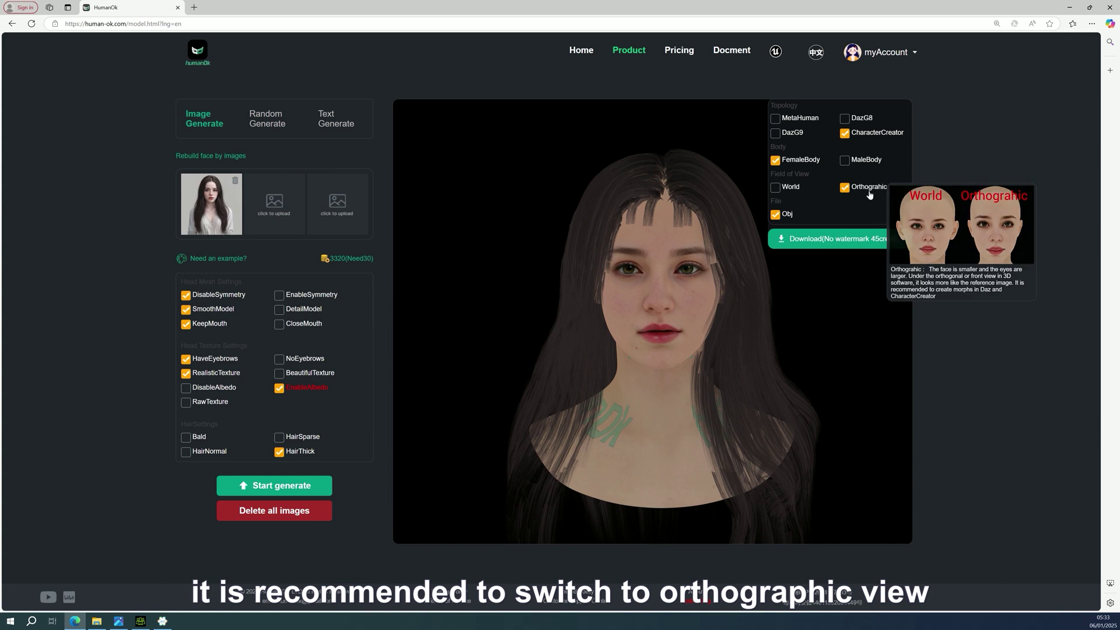
mouse_move(867, 193)
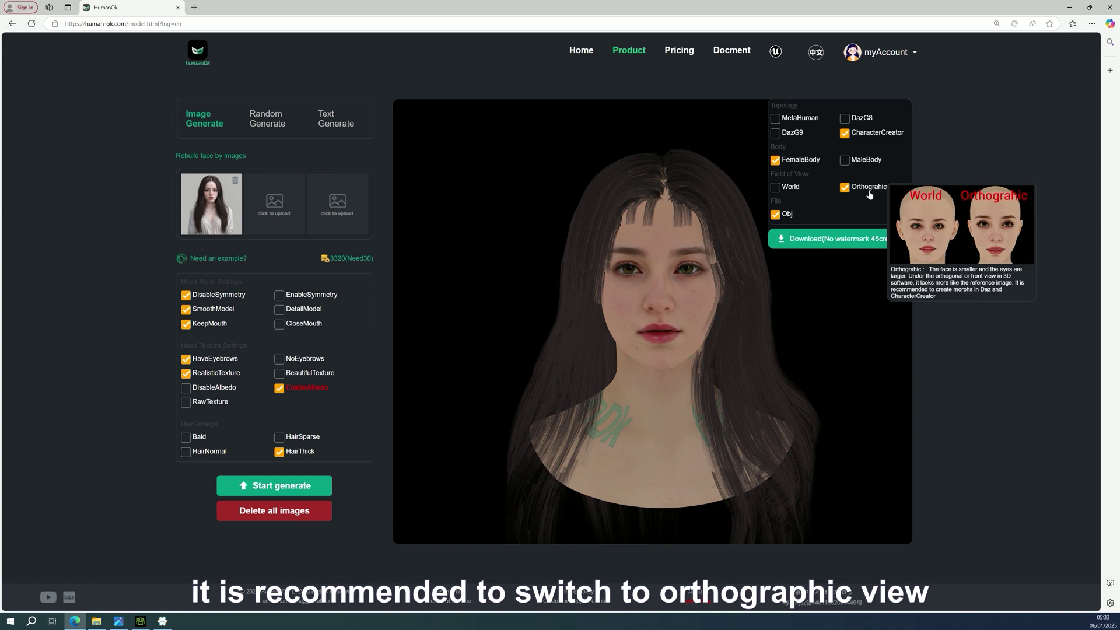
left_click(813, 248)
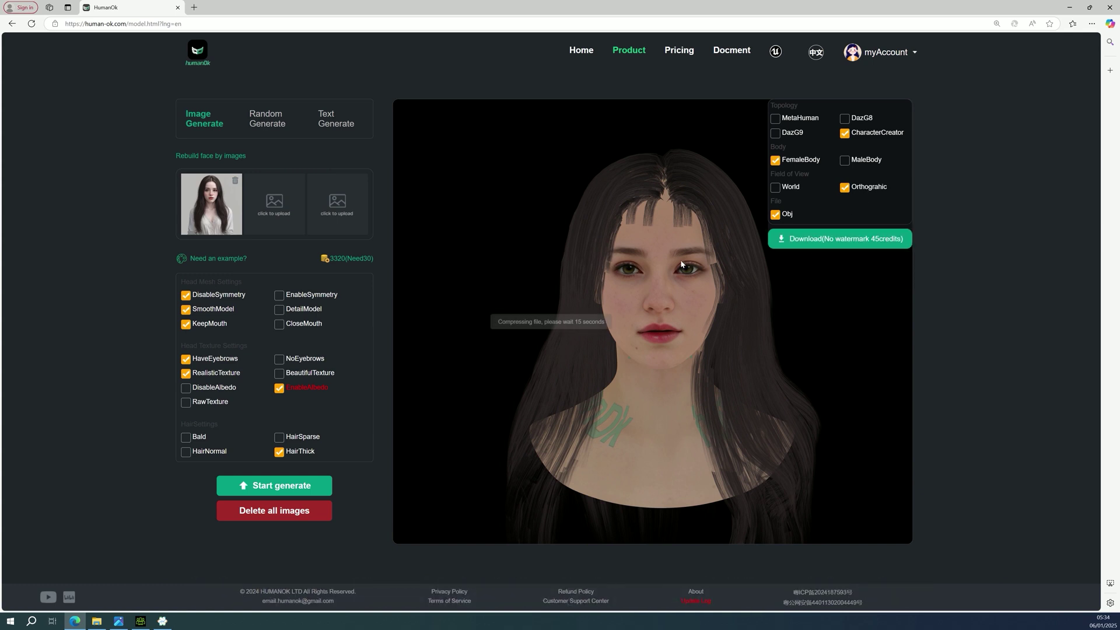
left_click_drag(659, 262, 722, 263)
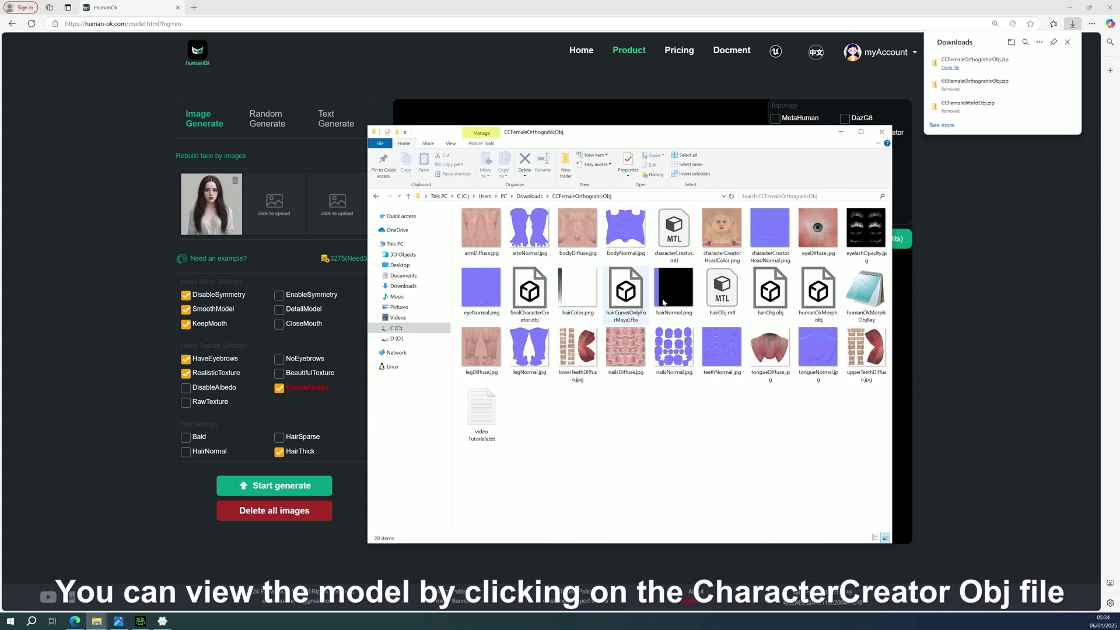
Preview the downloaded finalCharacterCreator.obj and hairObj.obj models in 3D Viewer
double_click(530, 290)
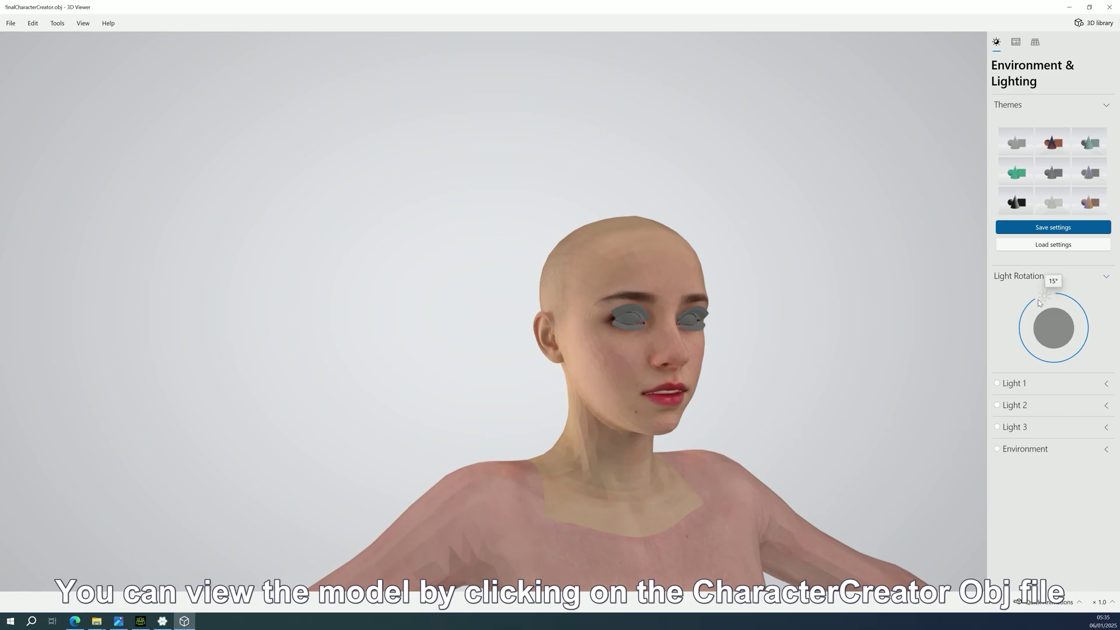
left_click(1109, 7)
double_click(765, 296)
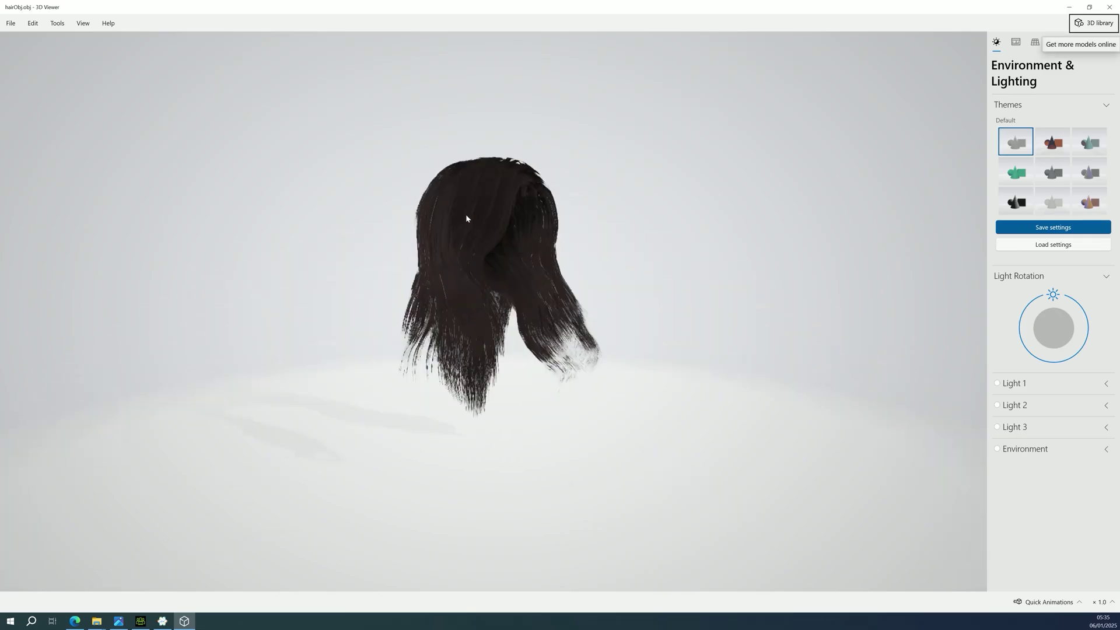
left_click(1109, 7)
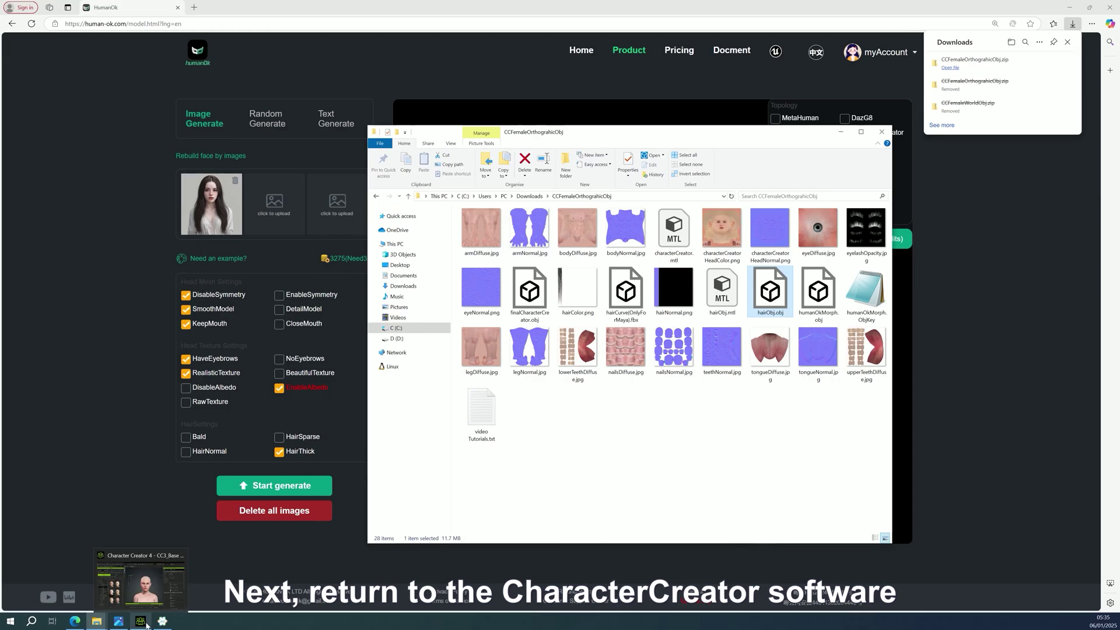
Switch to Character Creator and start a new morph slider named humanOk
left_click(146, 624)
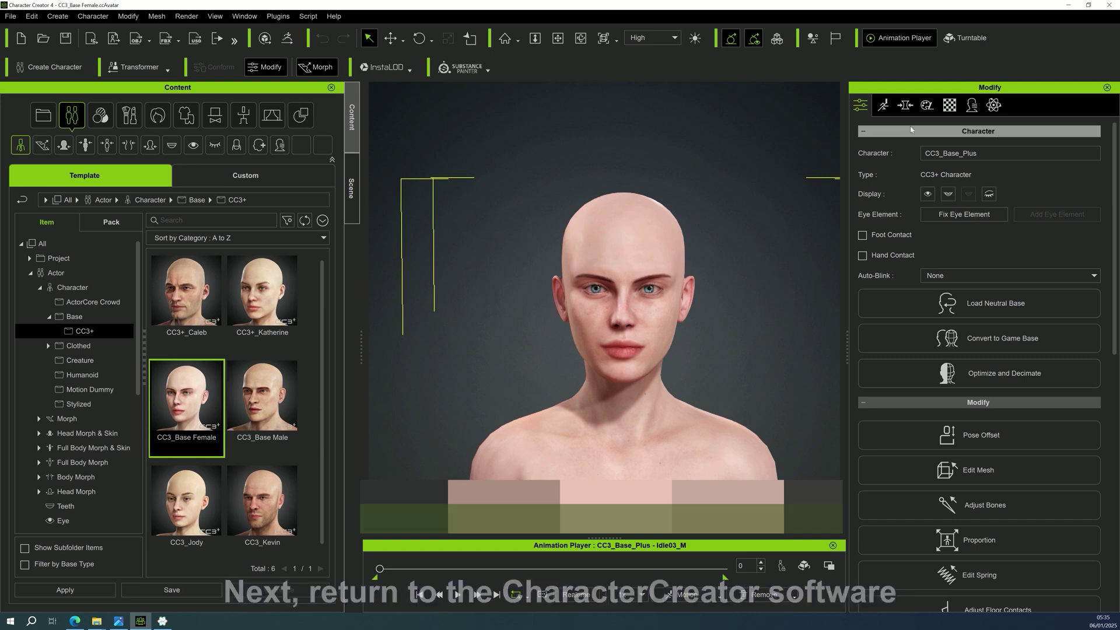
left_click(905, 106)
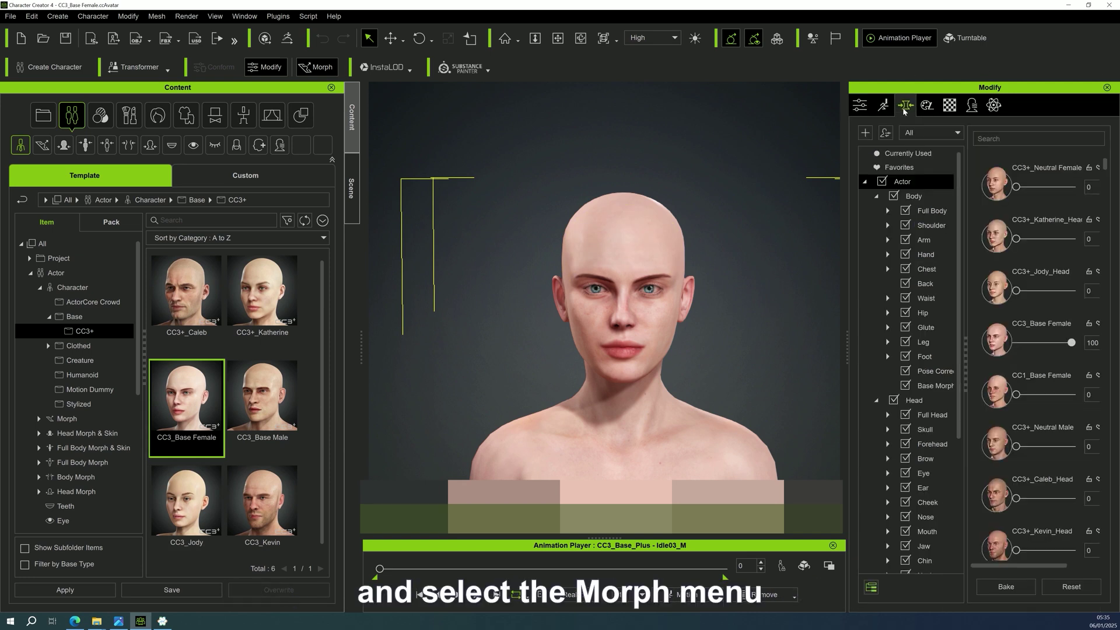
left_click(865, 133)
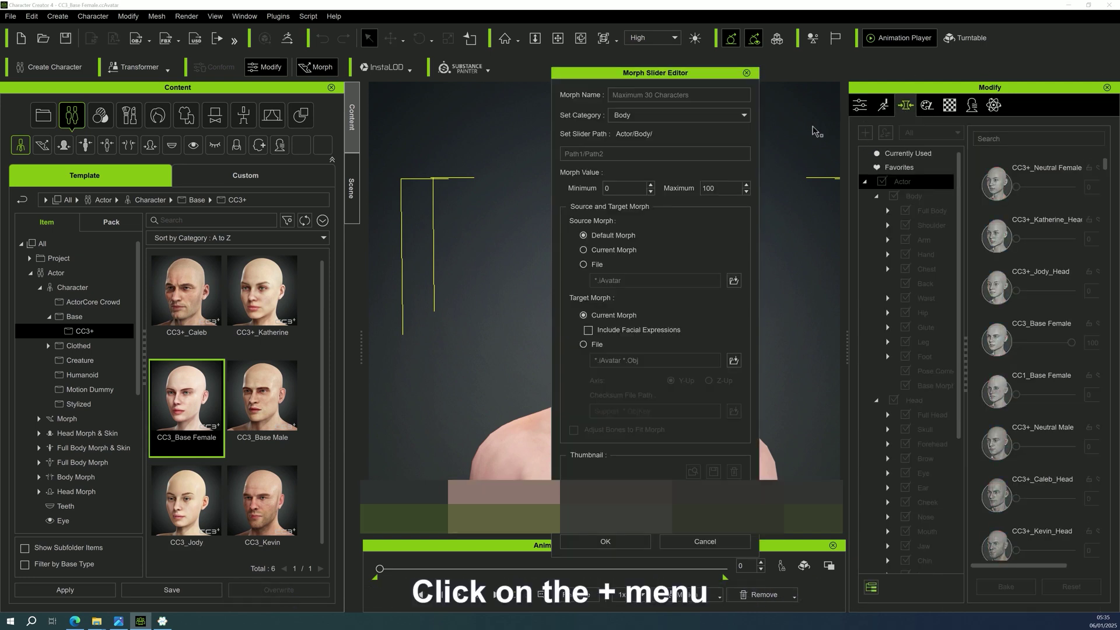
left_click(635, 97)
type("humanOk")
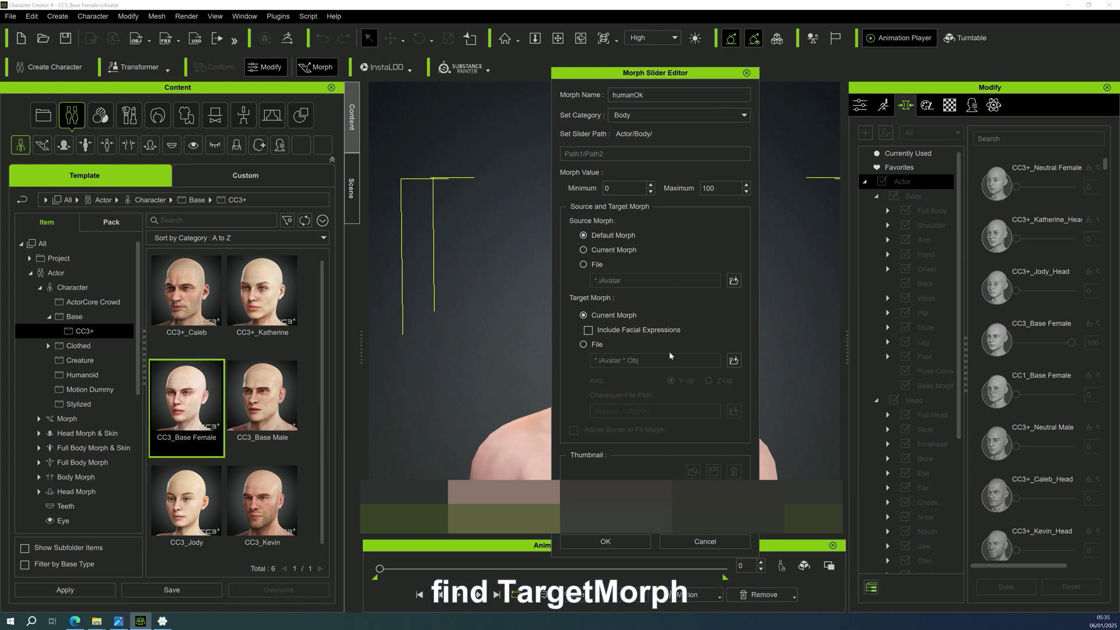
Use humanOkMorph.obj from the CCFemaleOrthograhicObj folder as the target morph file and create the slider
left_click(582, 344)
left_click(734, 360)
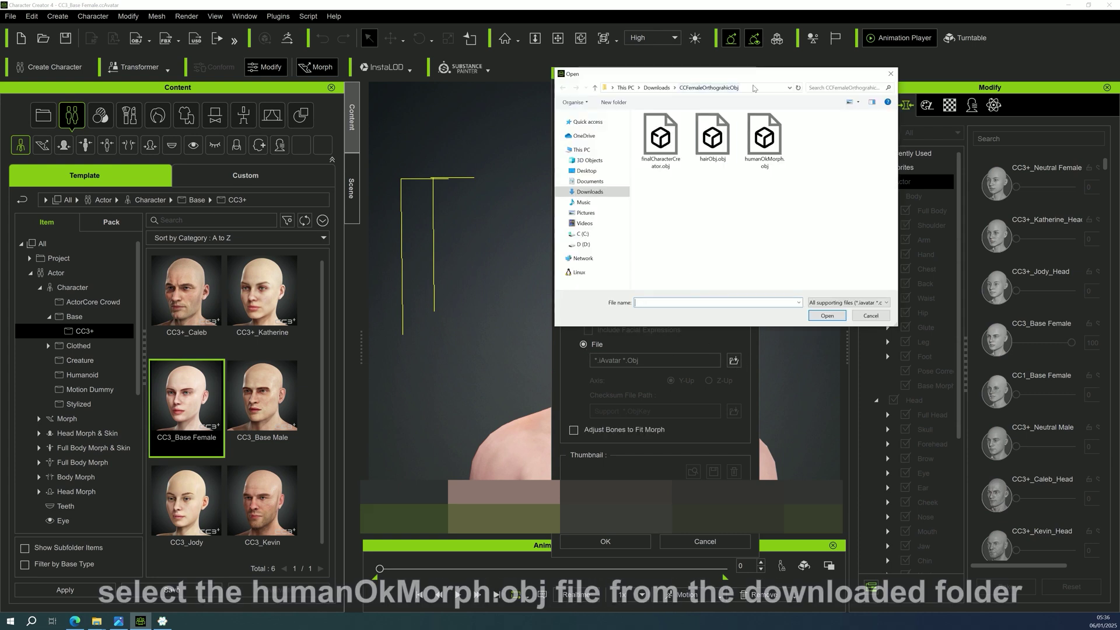
left_click(763, 138)
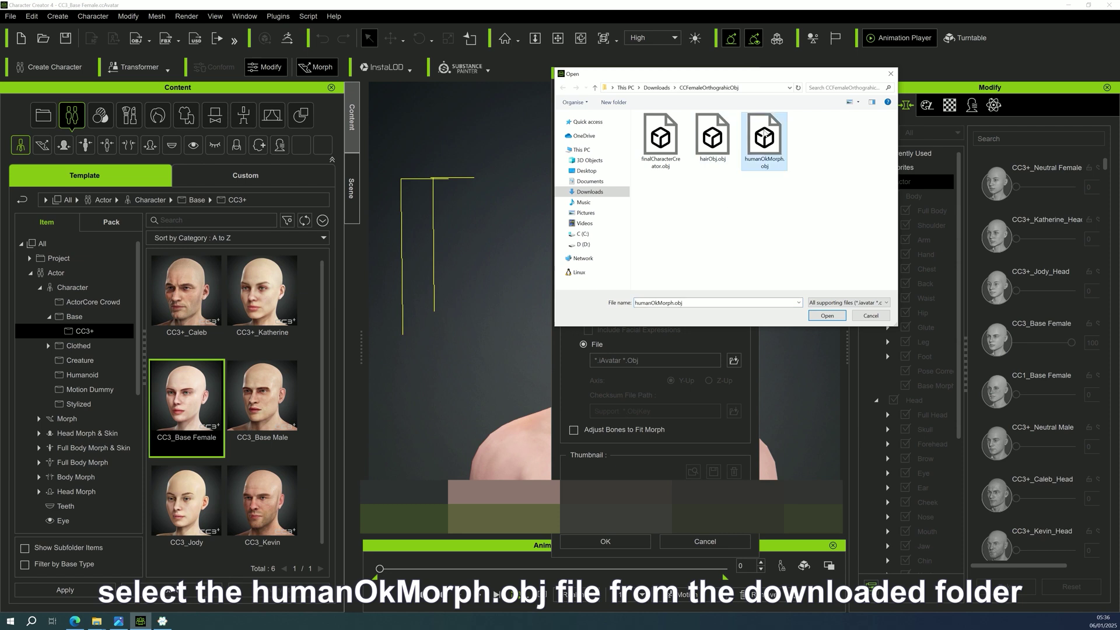
left_click(827, 315)
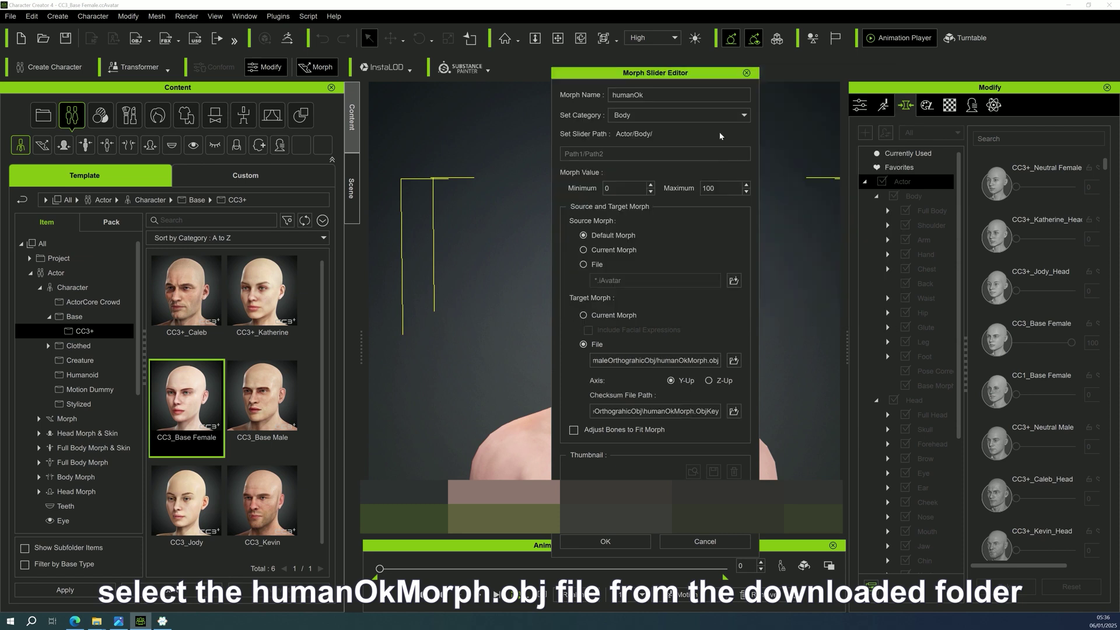
left_click(603, 542)
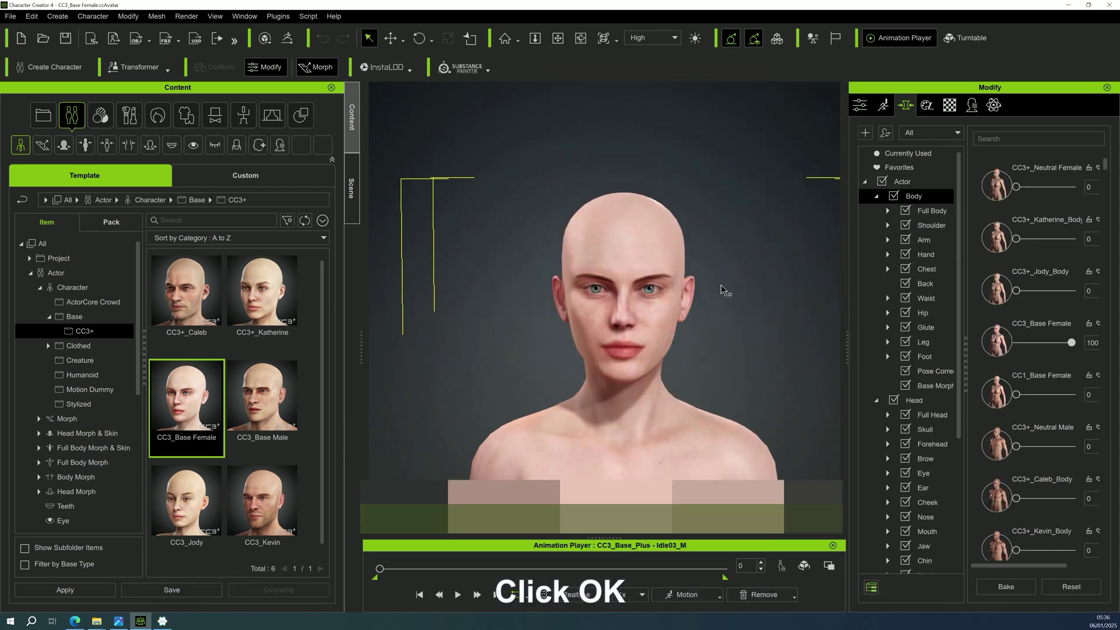
Search the Actor morphs for "human" and set the humanOk morph to 100
left_click(902, 182)
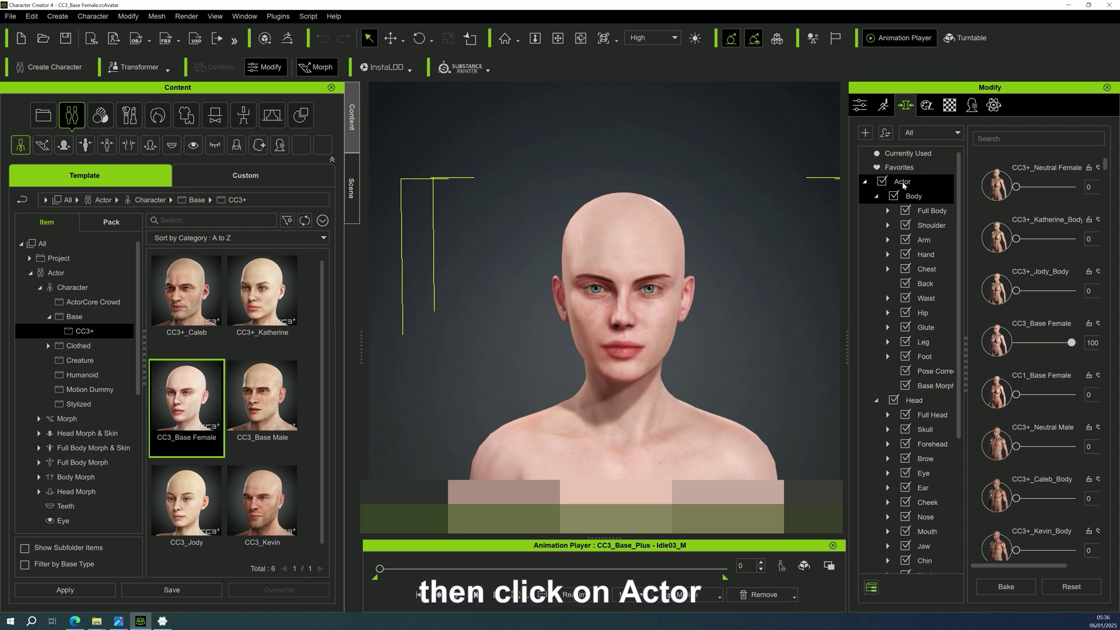
left_click(992, 140)
type("human")
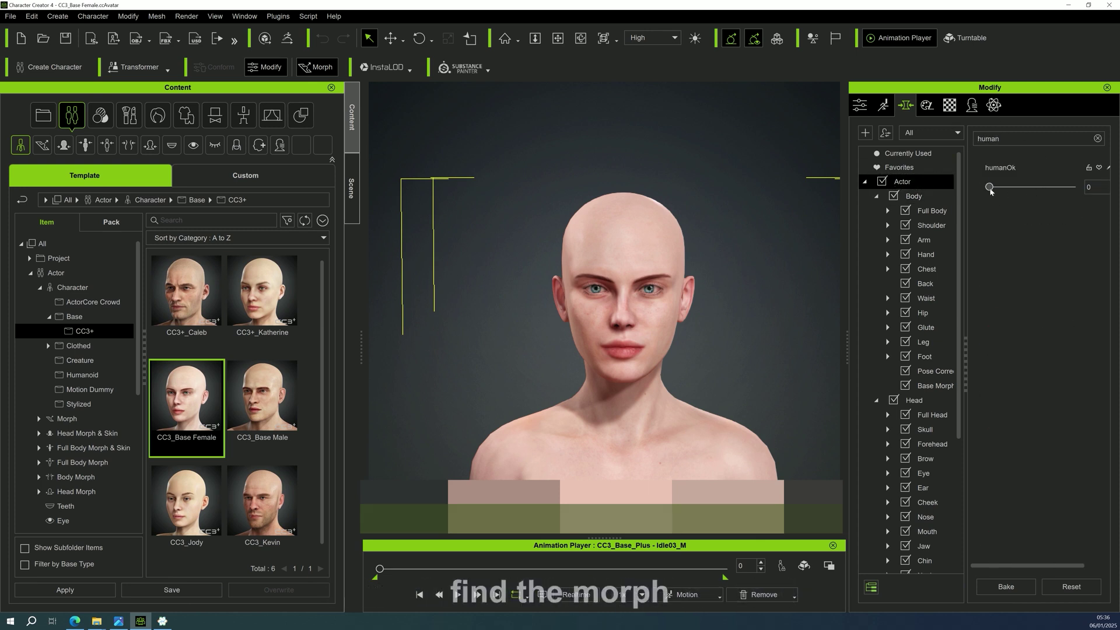
left_click_drag(988, 187, 1100, 186)
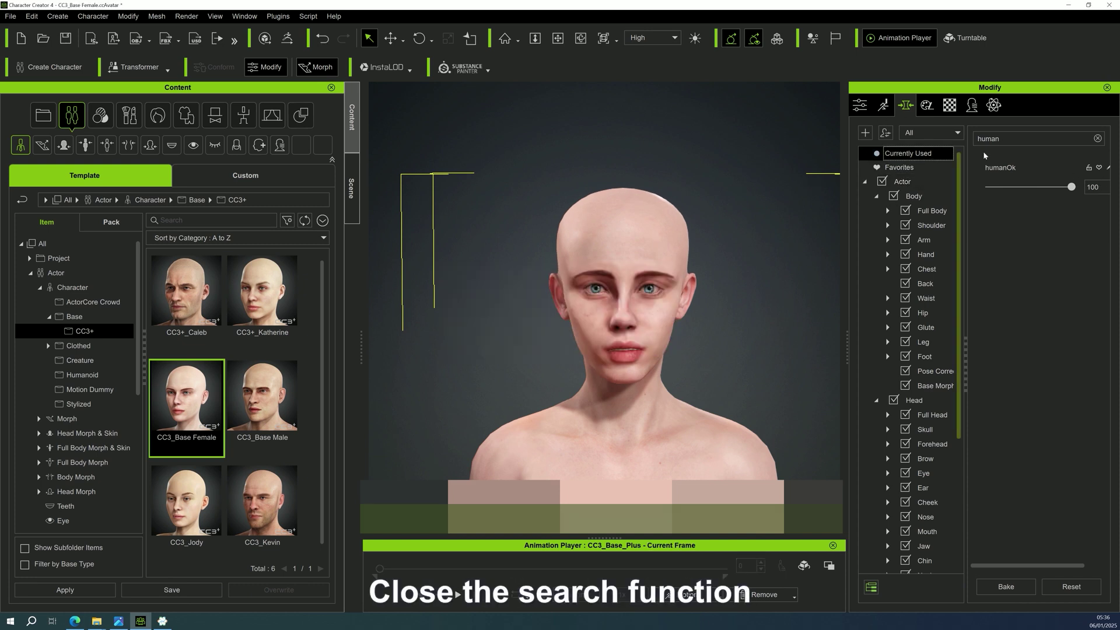
Clear the morph search and set the CC3_Base Female head morph to 0 among the currently used morphs
left_click(1097, 138)
left_click(920, 155)
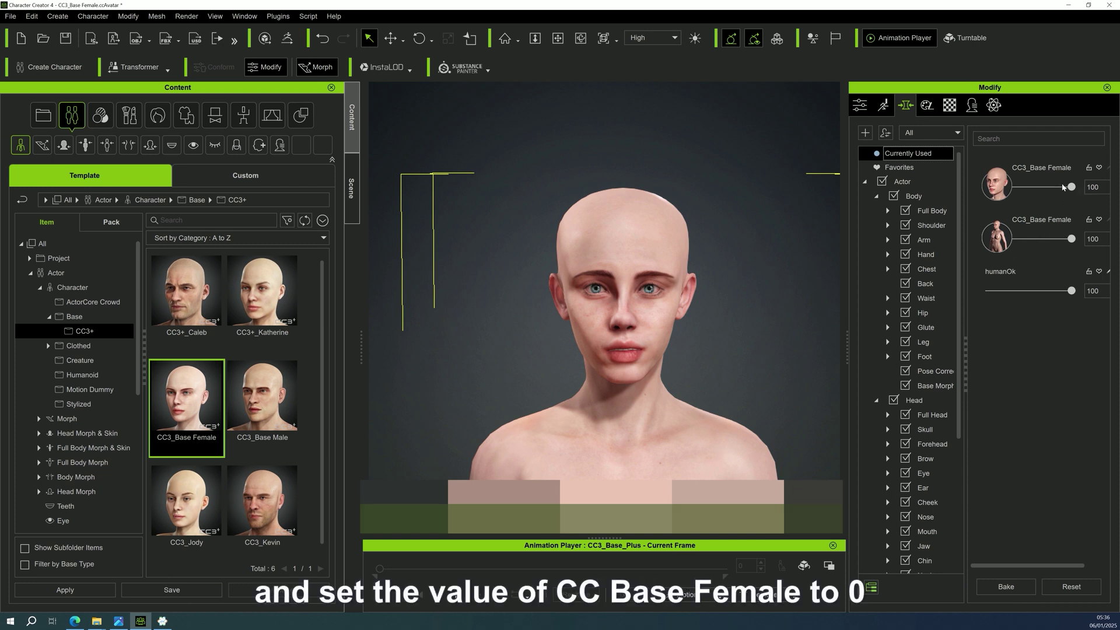
left_click_drag(1071, 187, 1012, 194)
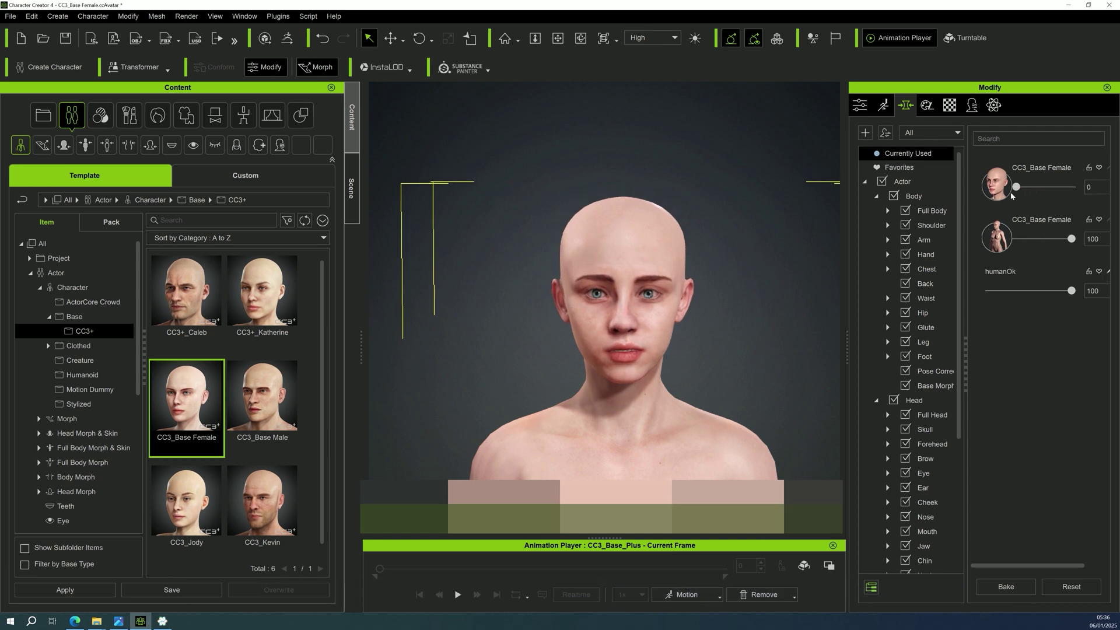
Load characterCreatorHeadColor.png from the CCFemaleOrthograhicObj folder as the Base Color texture of the Std_Skin_Head material
left_click(950, 105)
scroll(971, 327, "down", 1)
scroll(971, 334, "up", 1)
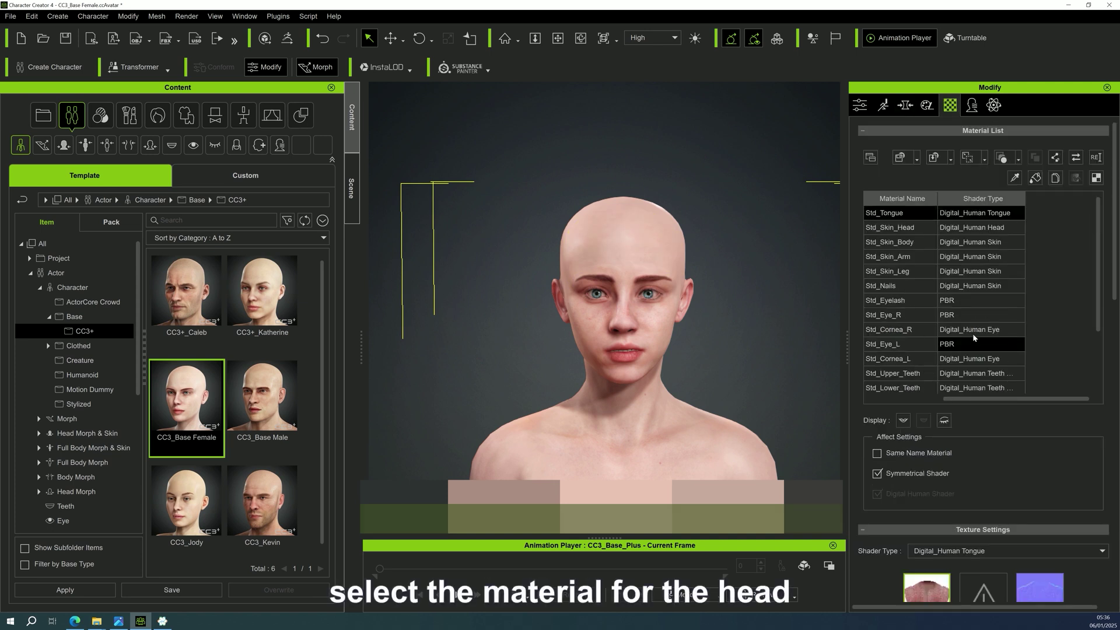
left_click(894, 228)
scroll(1017, 567, "down", 2)
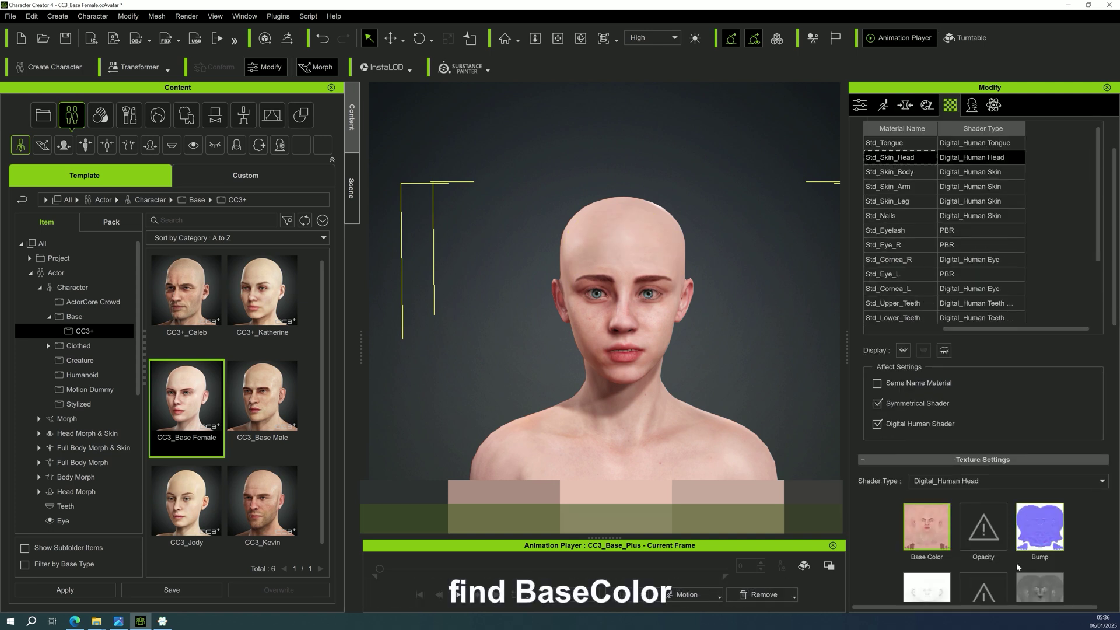
scroll(922, 527, "down", 3)
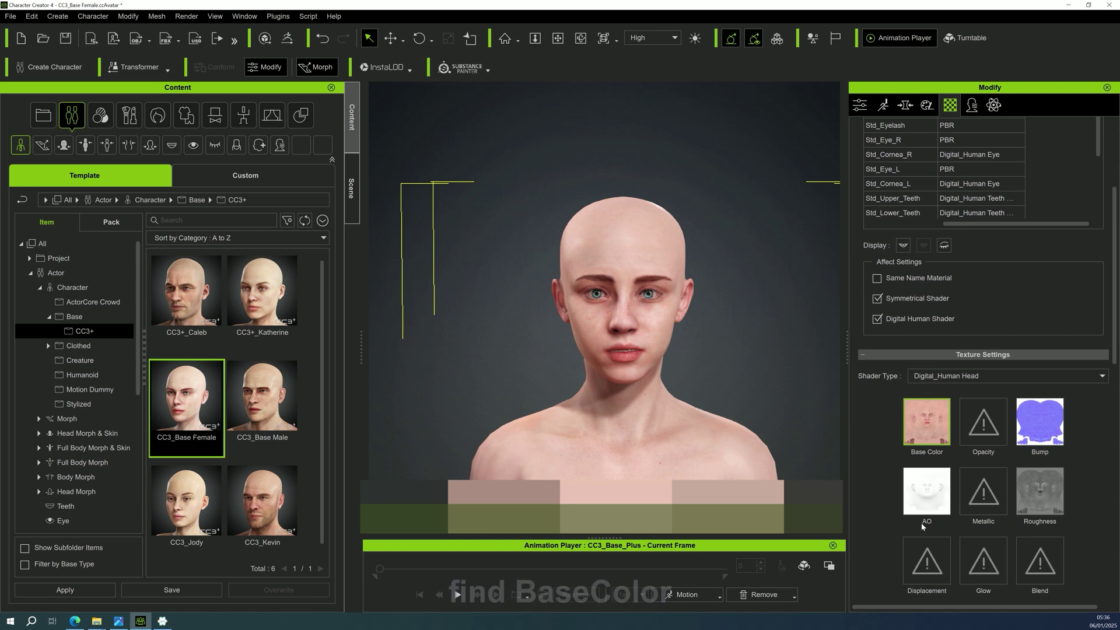
right_click(932, 430)
mouse_move(978, 442)
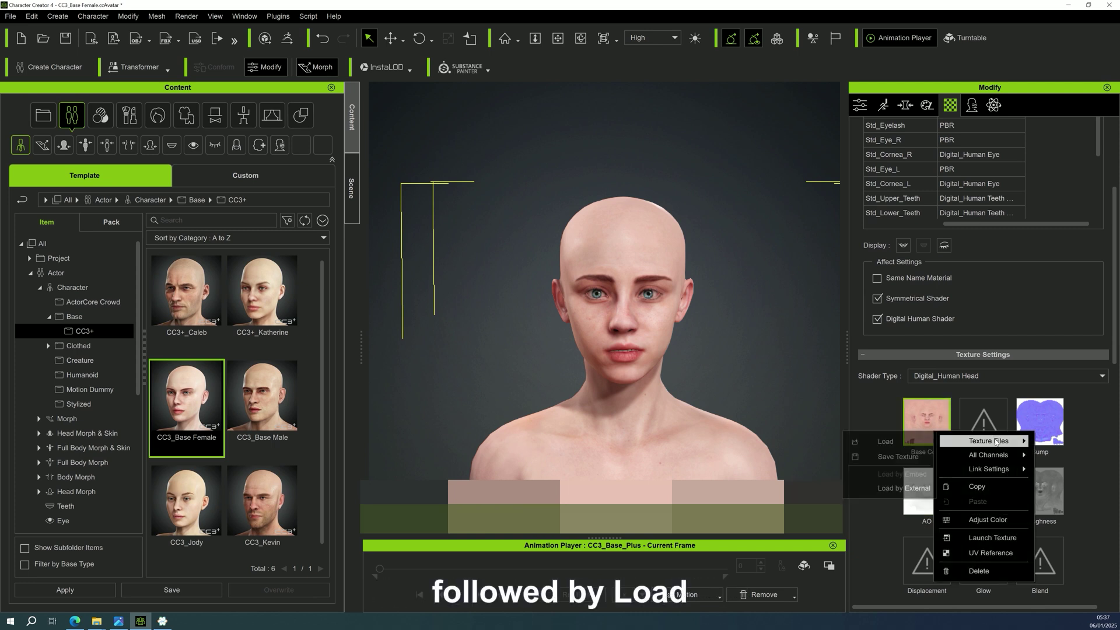
left_click(915, 446)
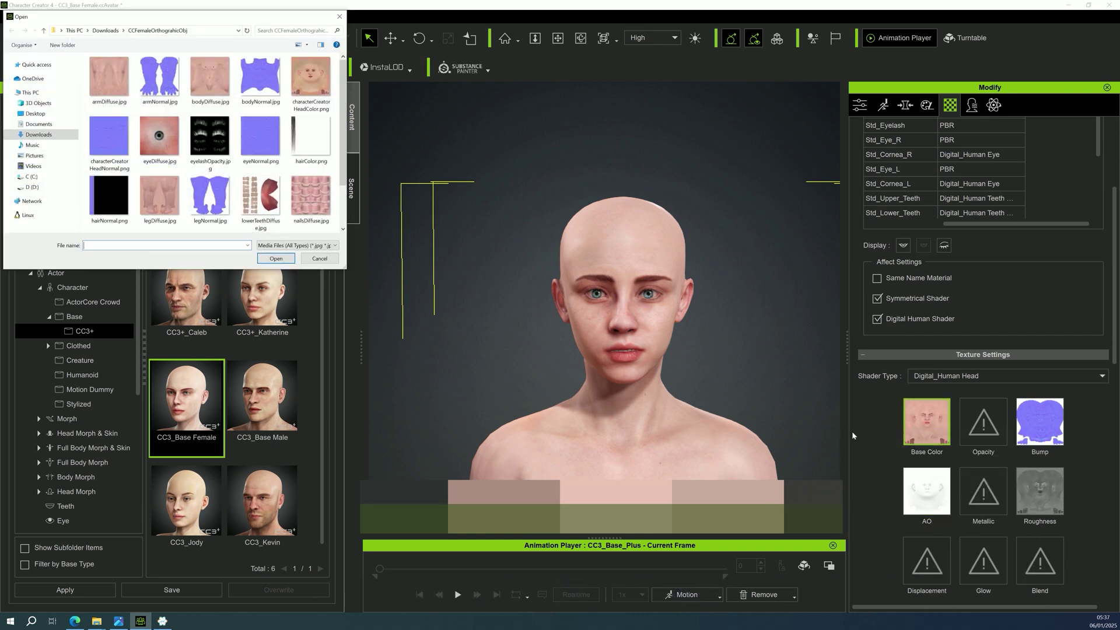
left_click(311, 79)
left_click(275, 258)
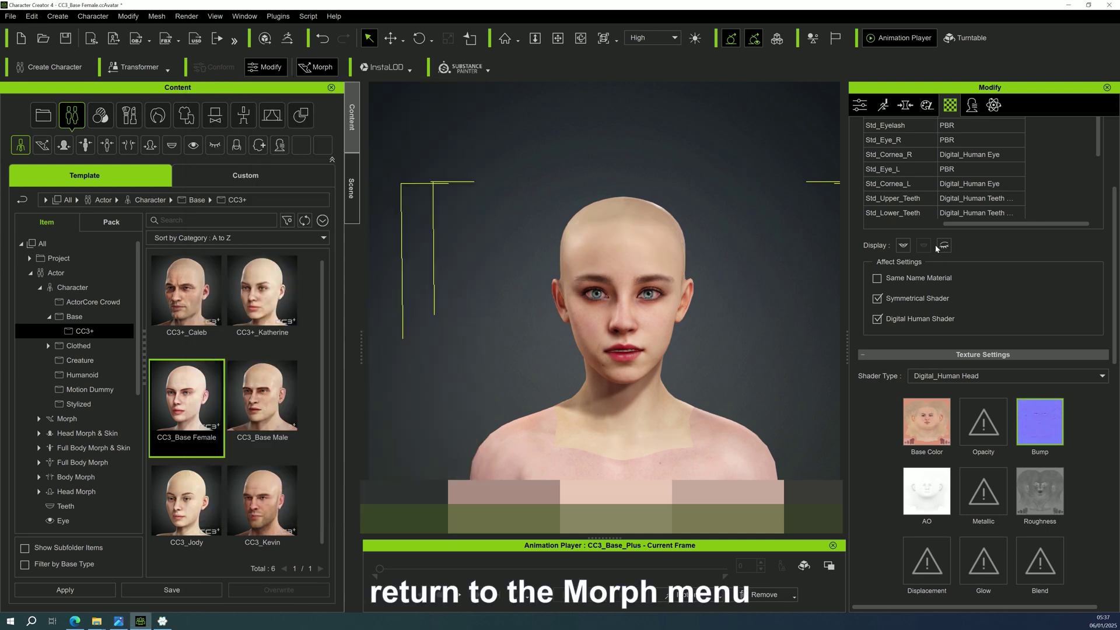
Adjust the head's skull morphs, setting Skull Width to about -16 and Skull Height to about -6
left_click(904, 105)
left_click(925, 429)
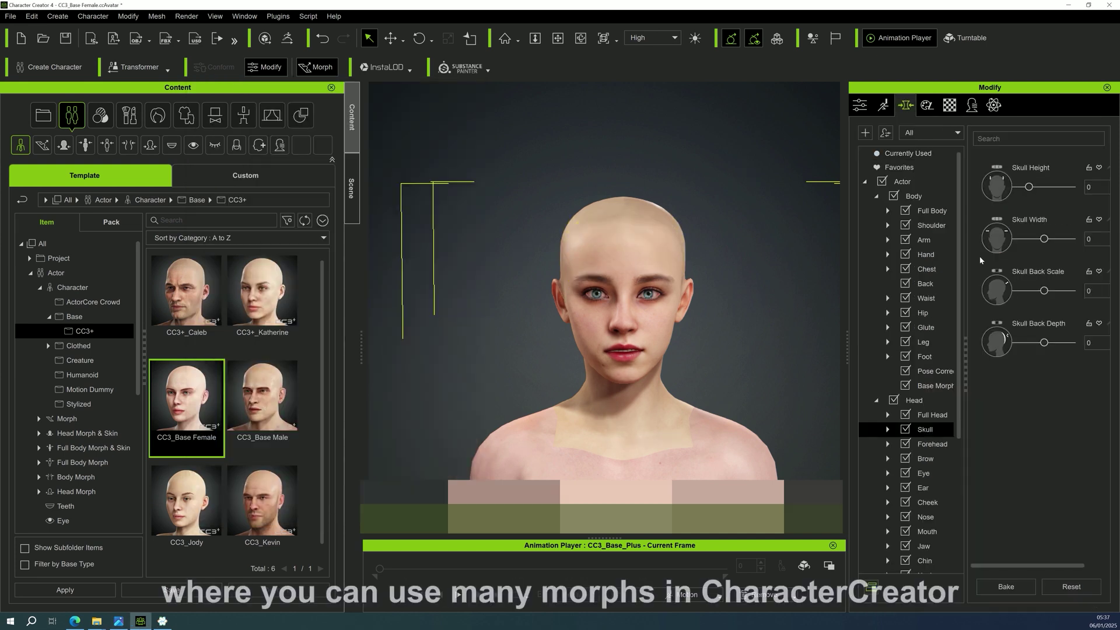
left_click_drag(1043, 240, 1040, 242)
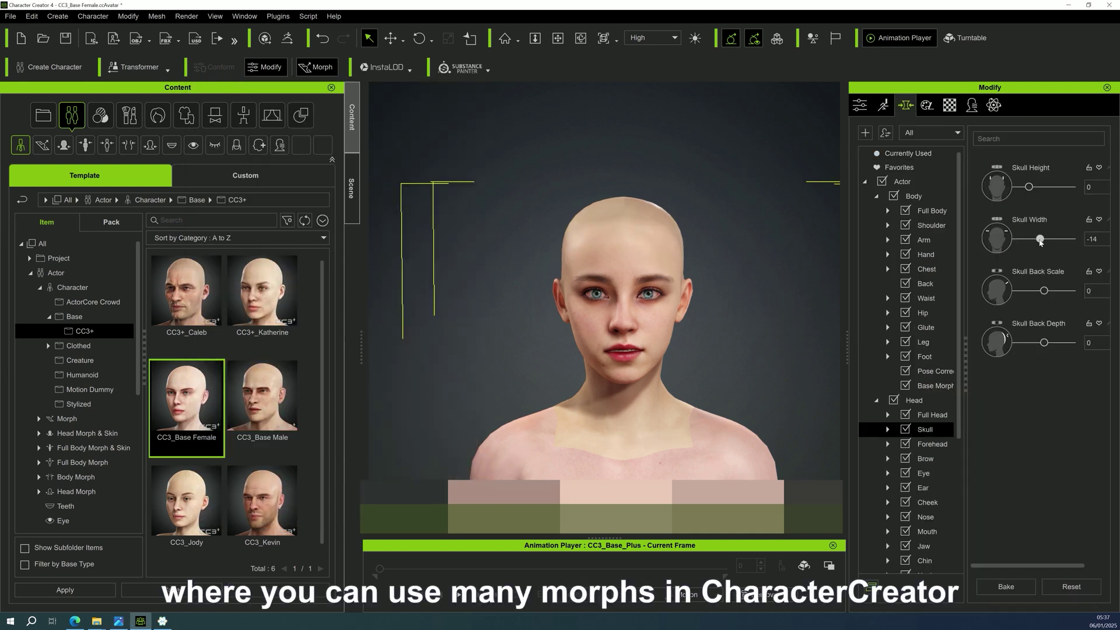
left_click_drag(1033, 188, 1031, 187)
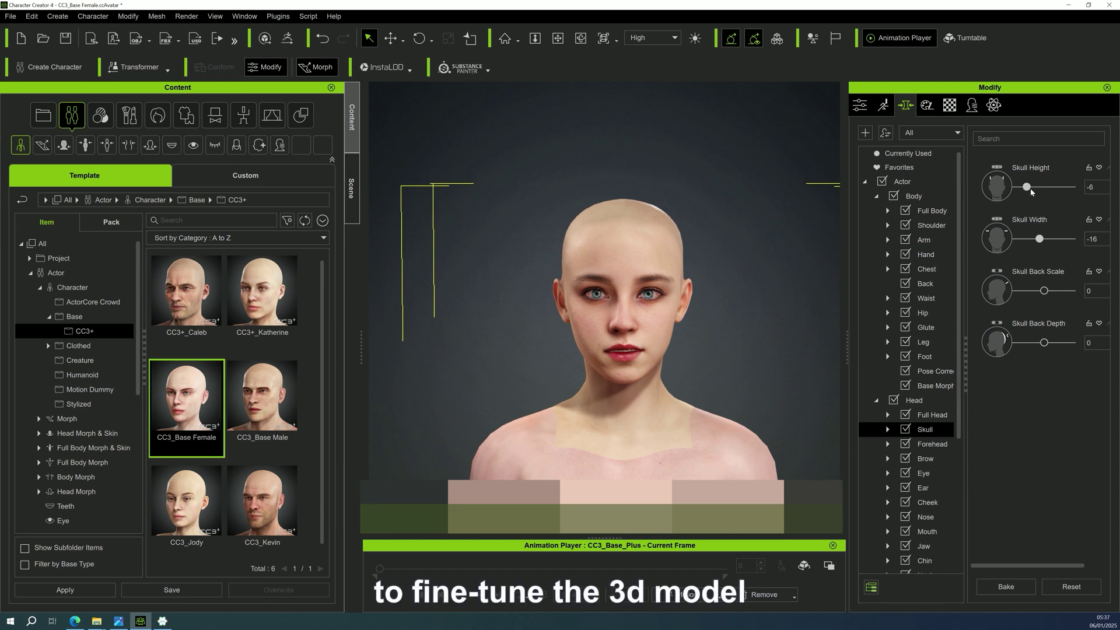